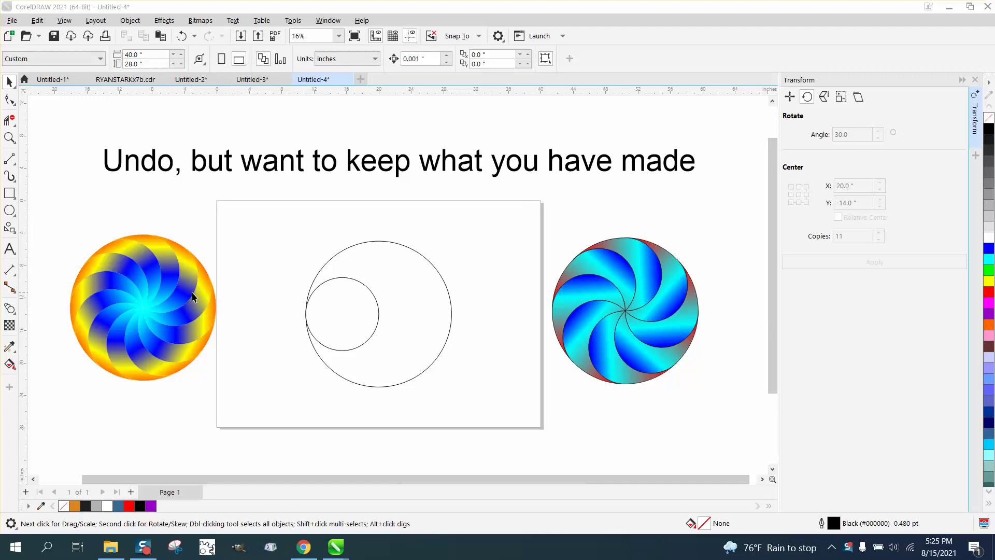
- Rotate the small circle 30° around its right edge with 11 copies, forming a twelve-circle rosette
click(372, 294)
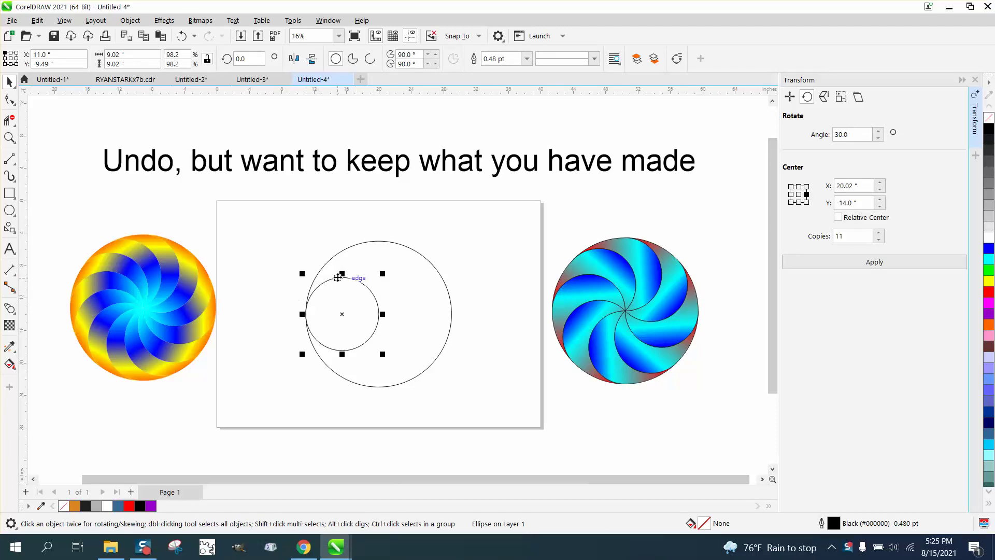
click(348, 302)
drag(342, 314, 379, 313)
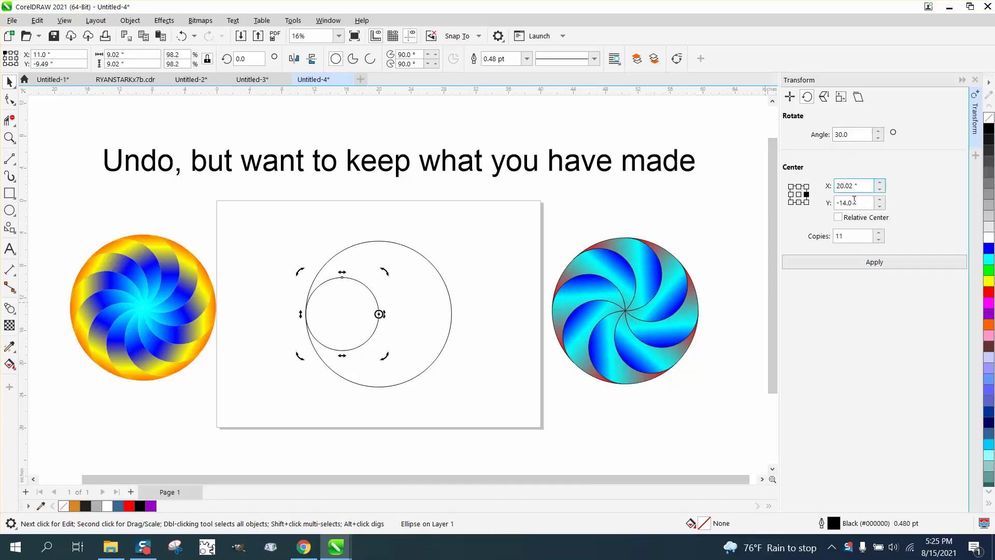
click(875, 264)
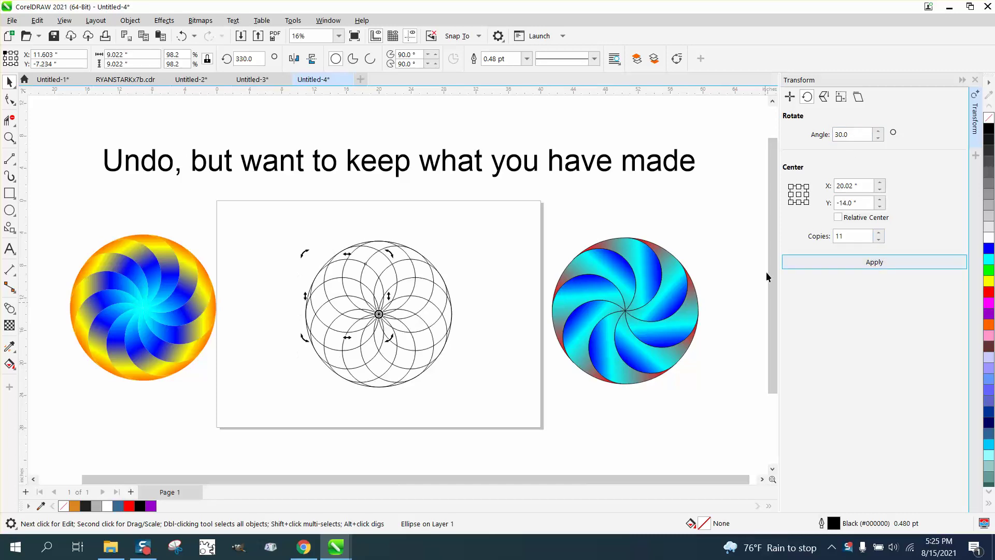
click(10, 138)
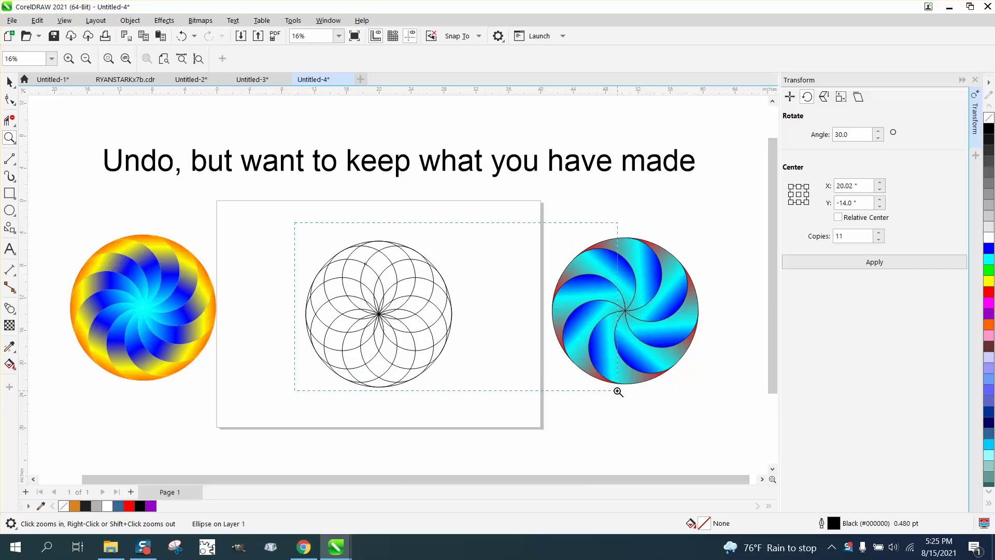
- Zoom in and delete three overlapping arc segments near the rosette's top with Virtual Segment Delete
click(453, 309)
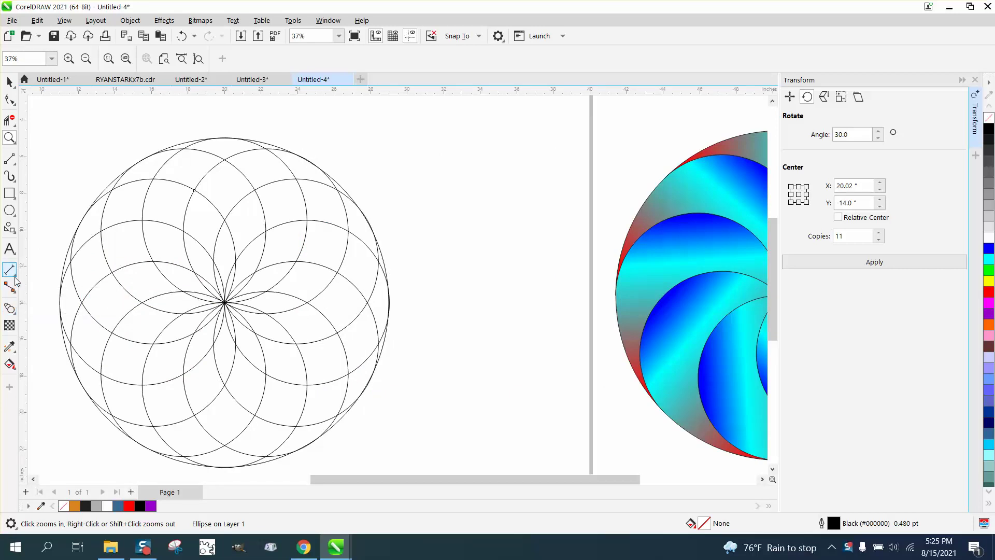
click(10, 120)
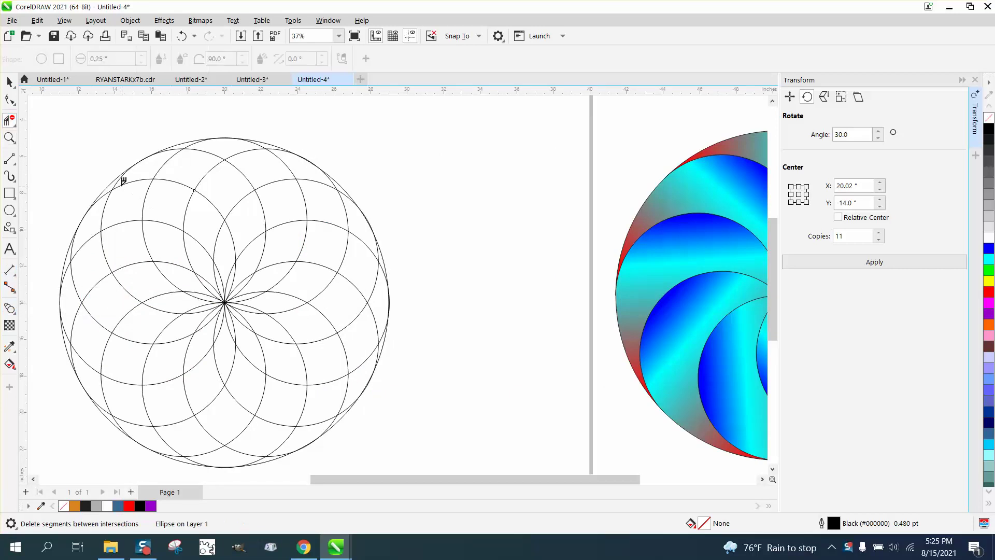
click(215, 178)
click(256, 241)
click(252, 272)
scroll(399, 300, down, 3)
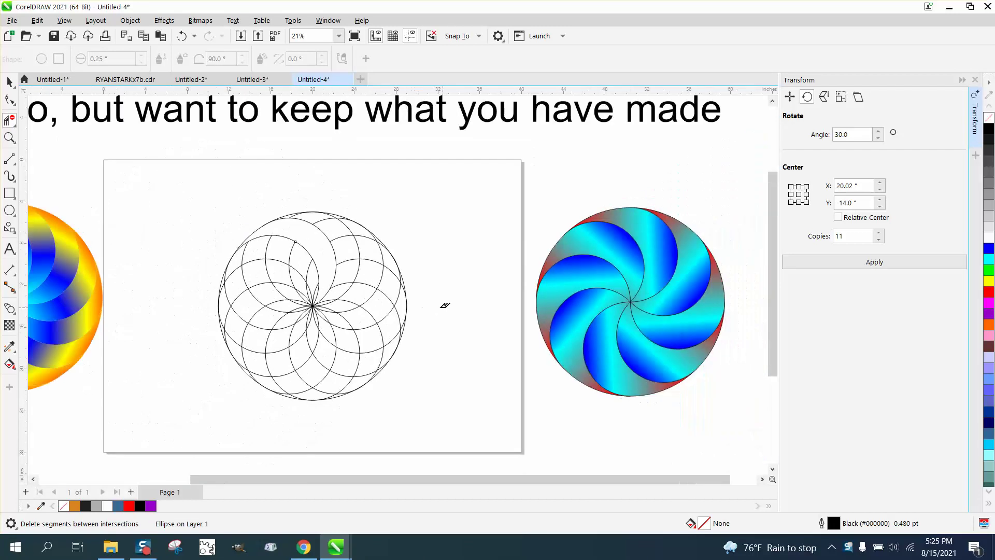
- Set the nudge distance to 189 inches with nothing selected
click(9, 81)
click(295, 122)
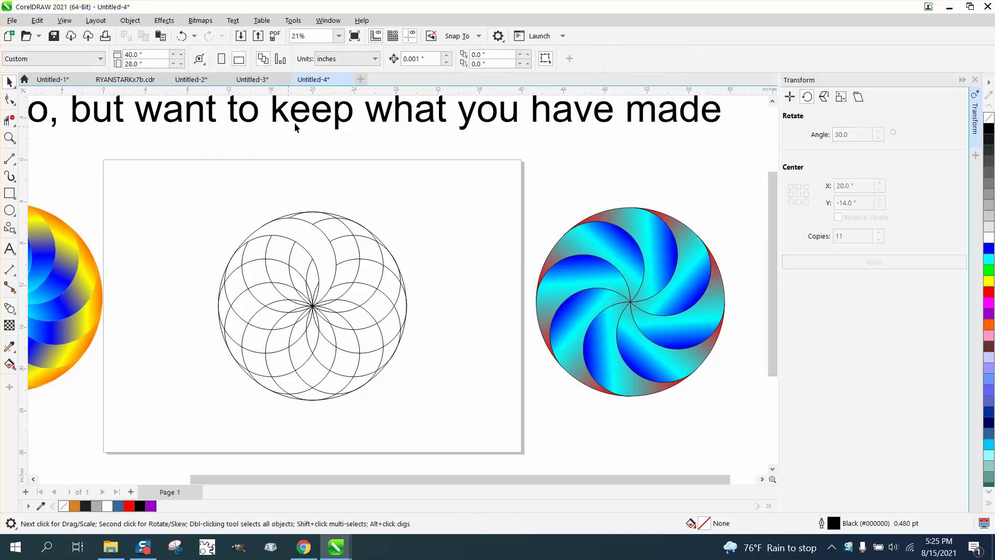
click(430, 59)
double_click(430, 59)
text(189)
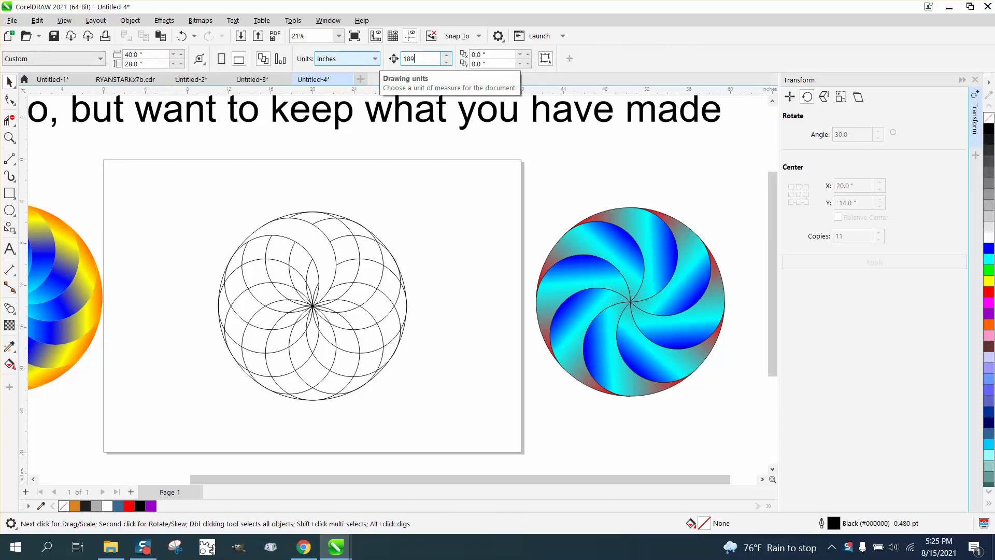
- Move the blue swirl to the top-left above the title
drag(531, 196, 758, 408)
scroll(757, 407, down, 1)
scroll(740, 396, down, 1)
drag(673, 334, 114, 166)
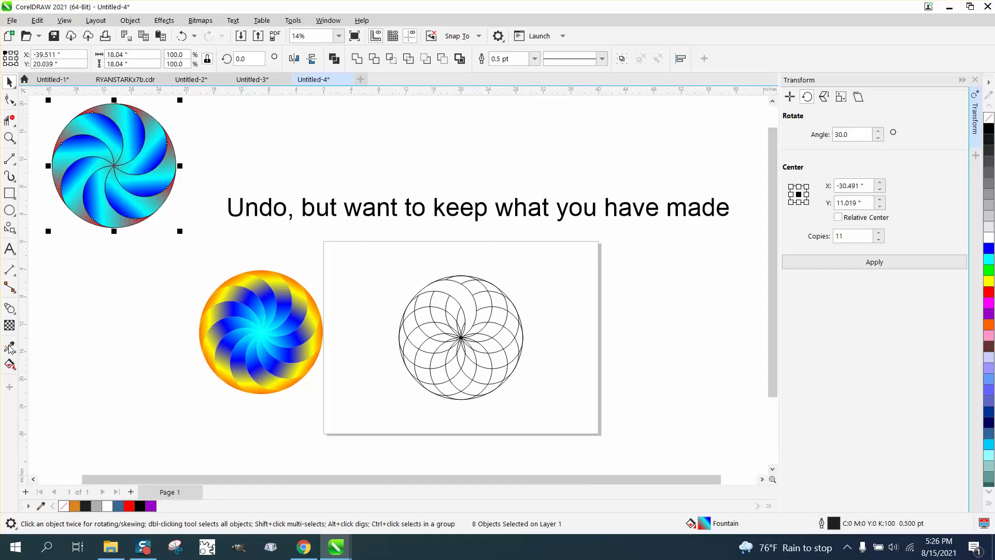
- Try Smart Fill grey on two rosette regions, undoing each attempt
click(13, 368)
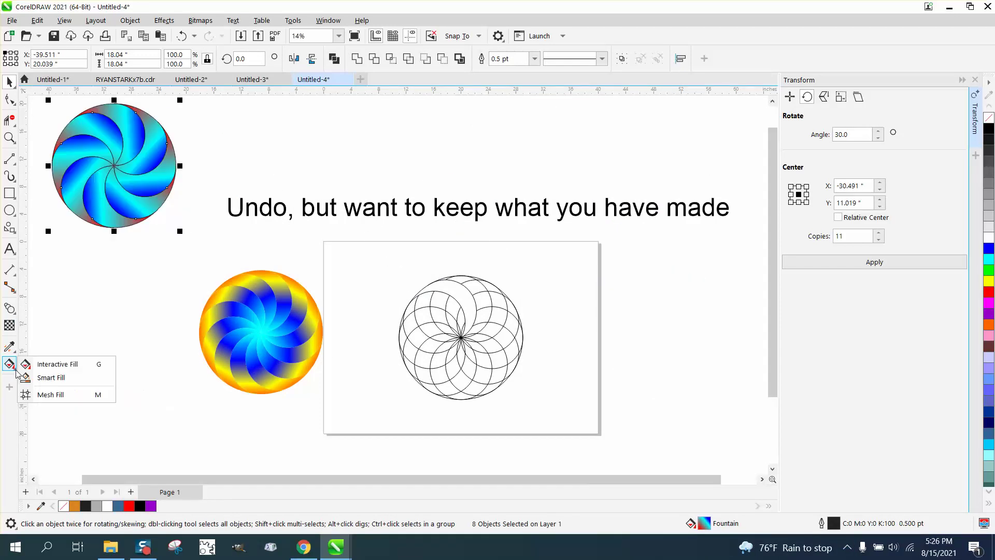
click(49, 378)
click(465, 300)
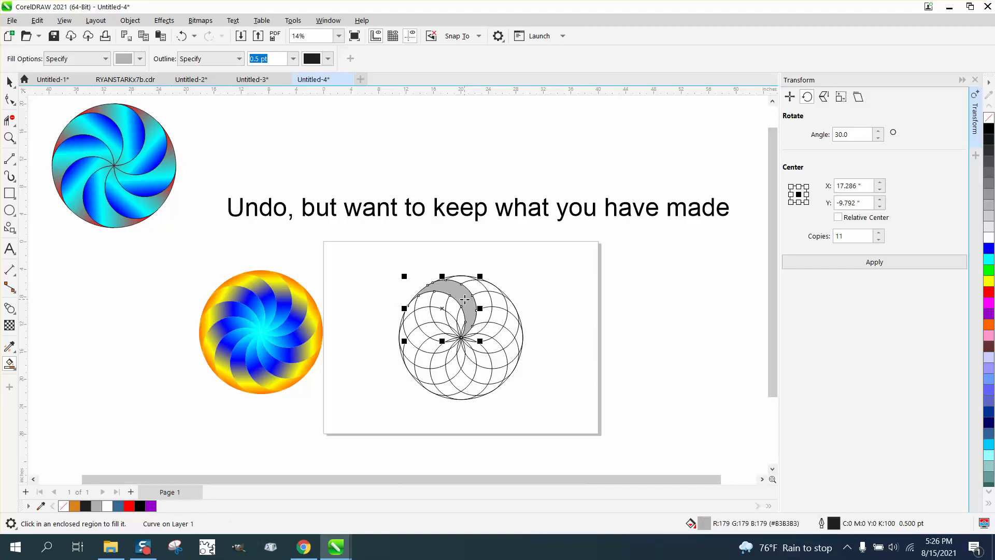
key(ctrl+z)
scroll(487, 303, down, 2)
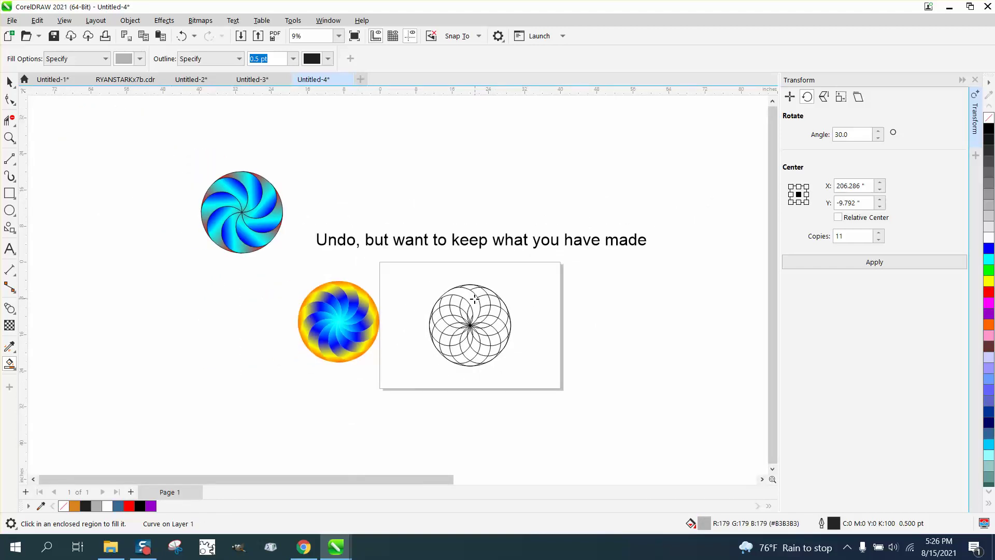
click(475, 299)
key(ctrl+z)
scroll(476, 299, down, 2)
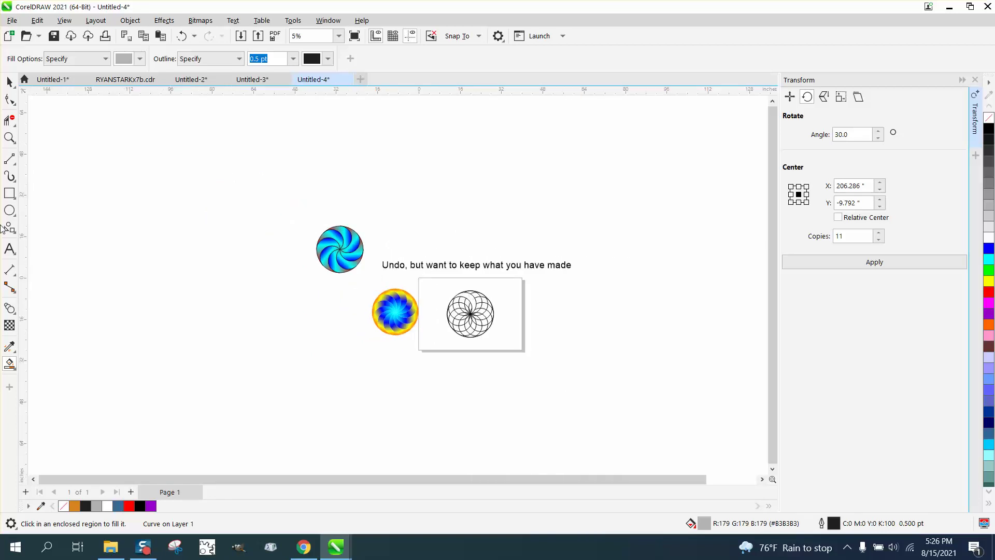
- Change the nudge distance to 18 inches
key(z)
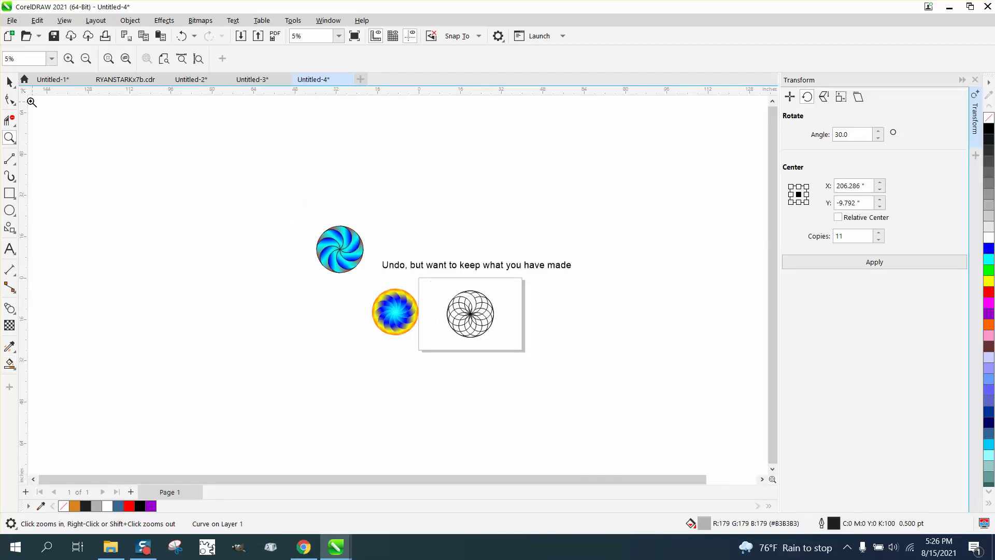
click(10, 81)
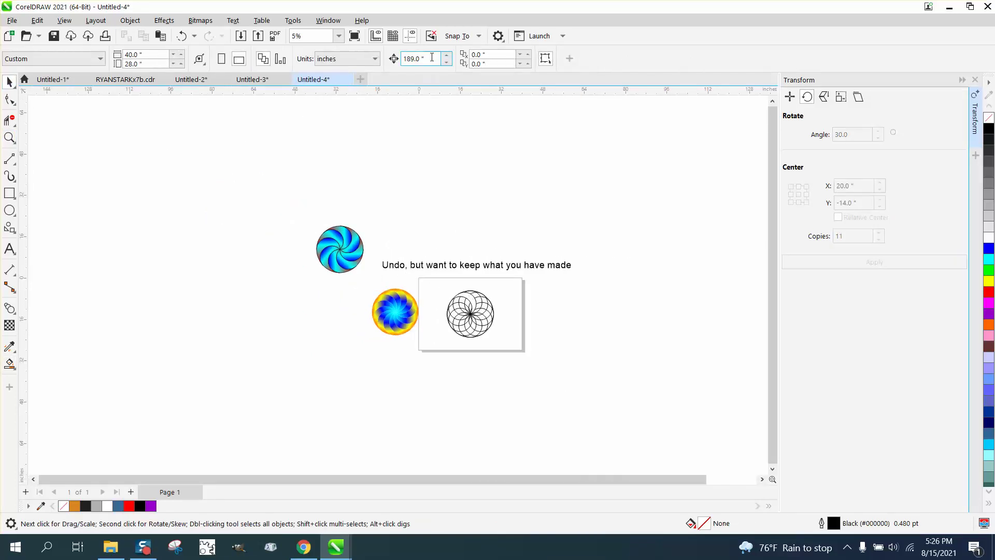
drag(425, 59, 389, 61)
text(18)
key(Return)
- Delete the stray crescent at the far right, then zoom back onto the title and rosette
key(F4)
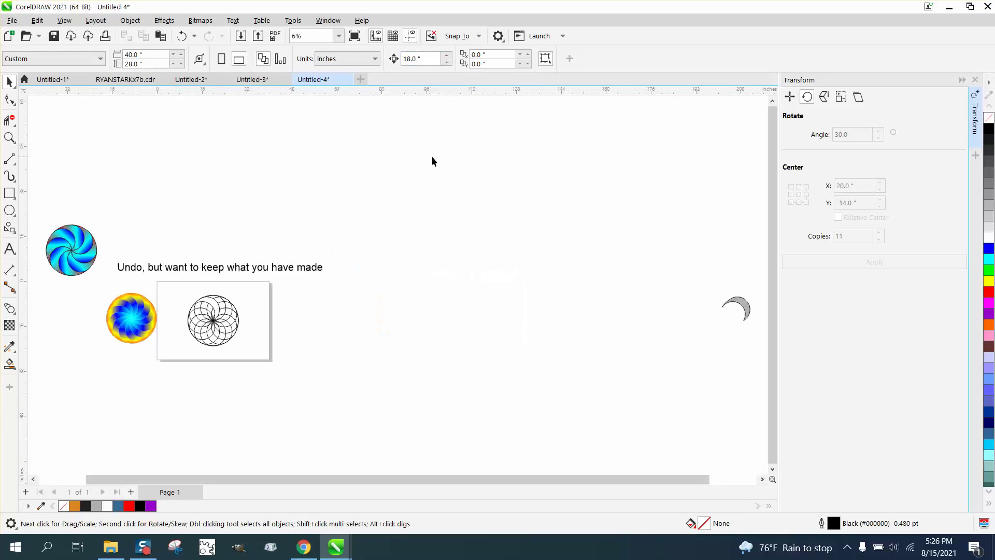
drag(758, 347, 758, 348)
key(Delete)
click(10, 138)
drag(151, 262, 382, 373)
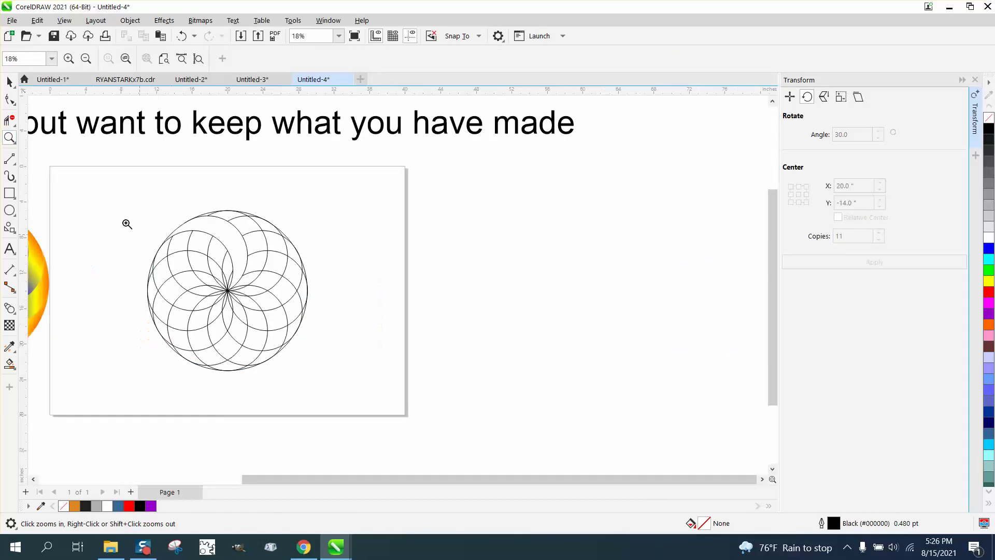
- Smart Fill one rosette petal with grey and nudge it right
click(9, 81)
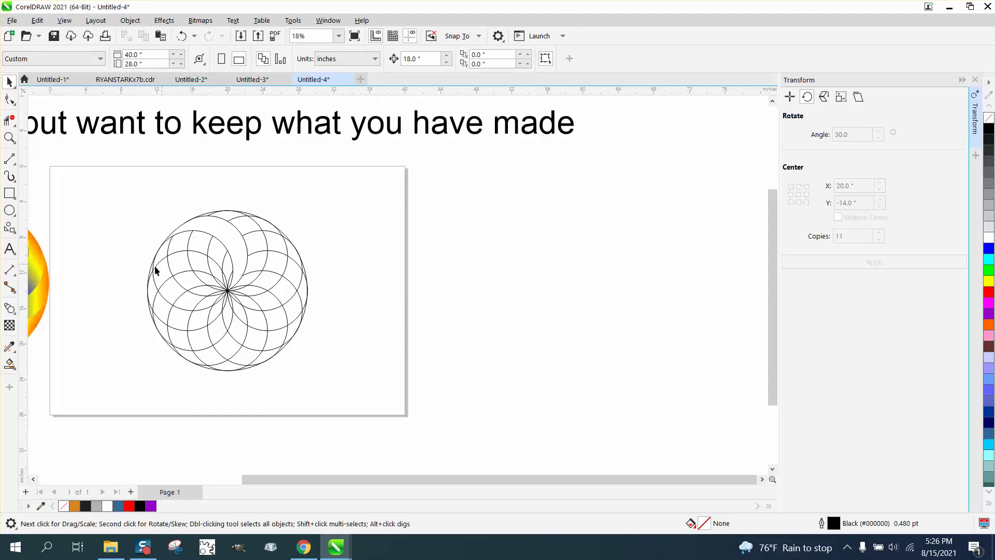
click(10, 364)
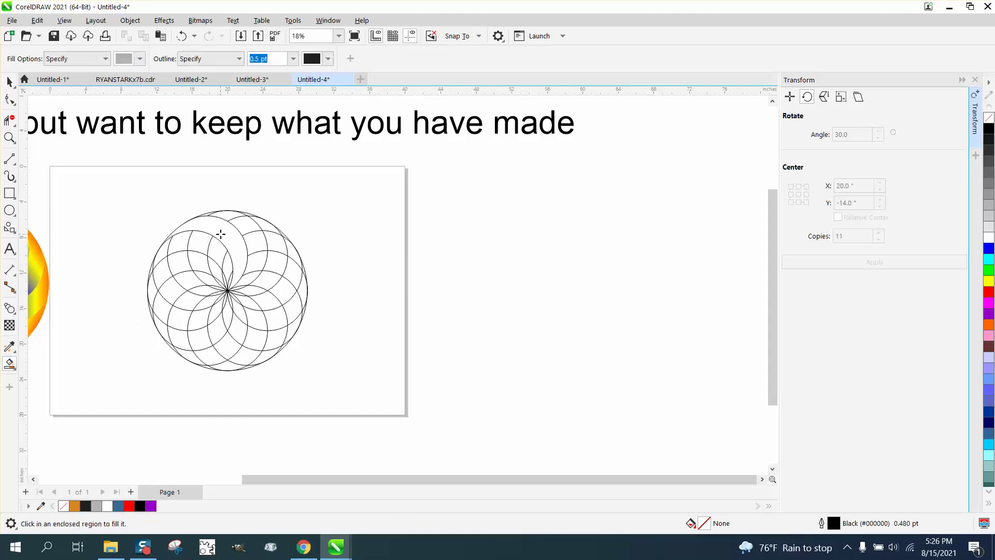
click(223, 233)
key(Right)
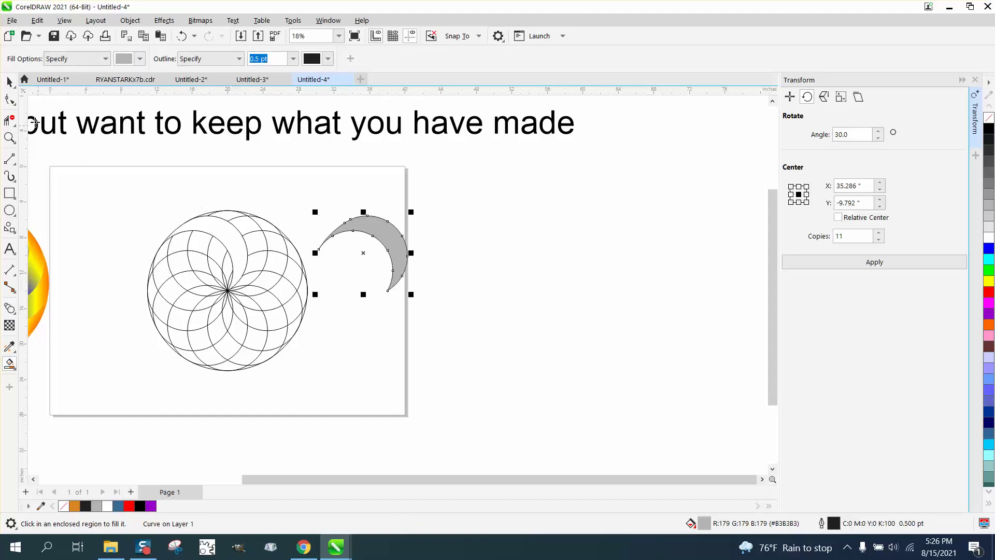
- Nudge the whole rosette off-page to the right and the grey crescent back onto the page
click(10, 81)
scroll(280, 216, down, 1)
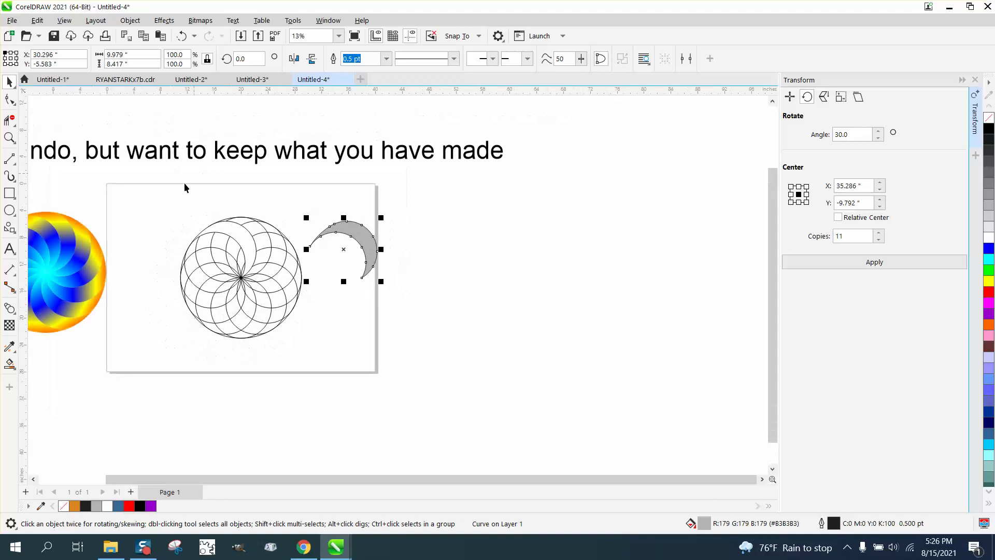
drag(160, 210, 319, 346)
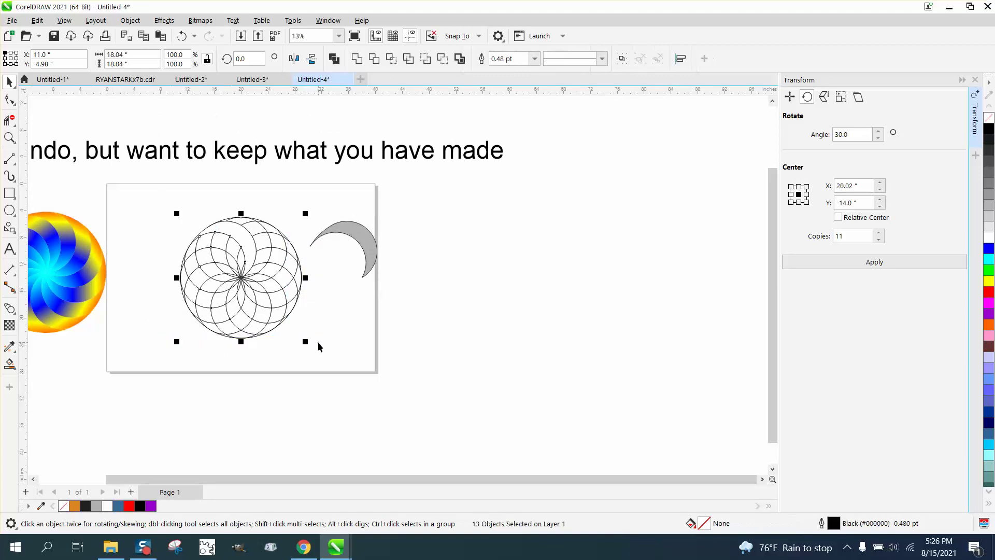
key(Right)
key(Right)
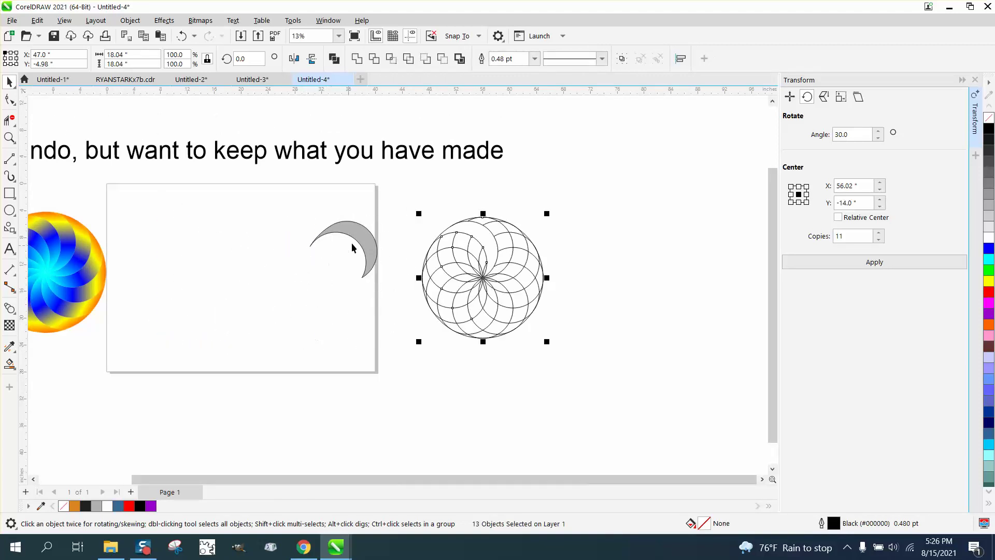
click(357, 241)
key(Left)
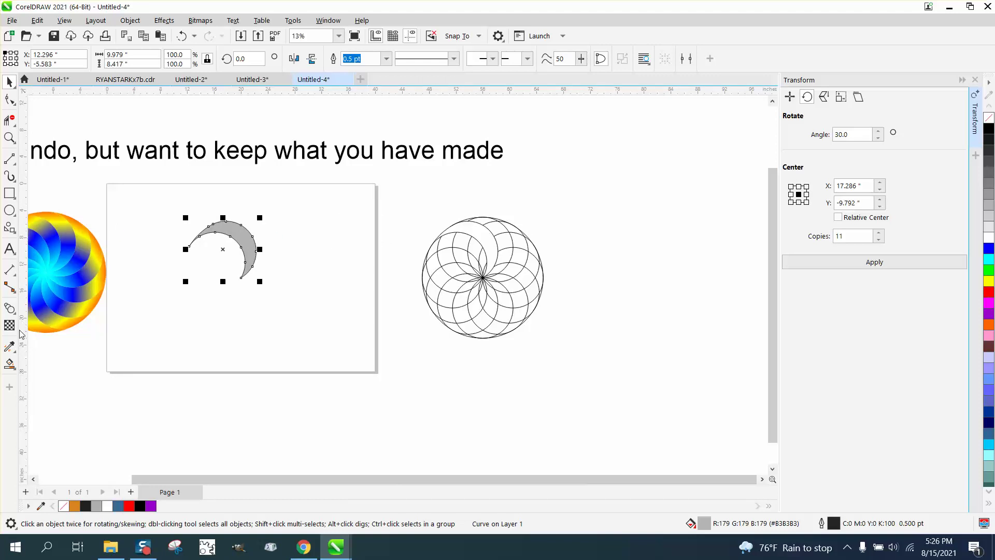
- Rotate the grey crescent 30° around its bottom tip with 11 copies, forming a grey swirl disc
click(9, 138)
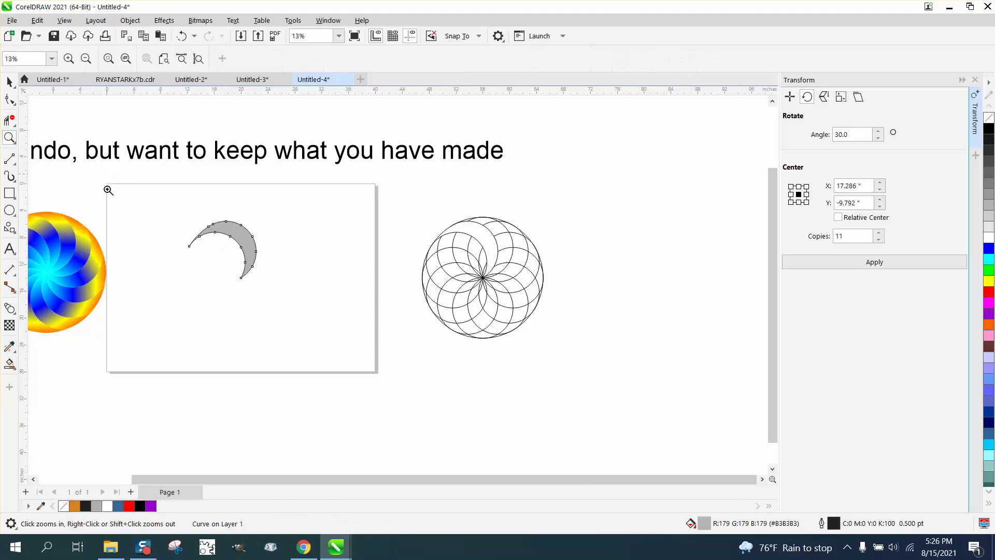
click(224, 283)
click(9, 82)
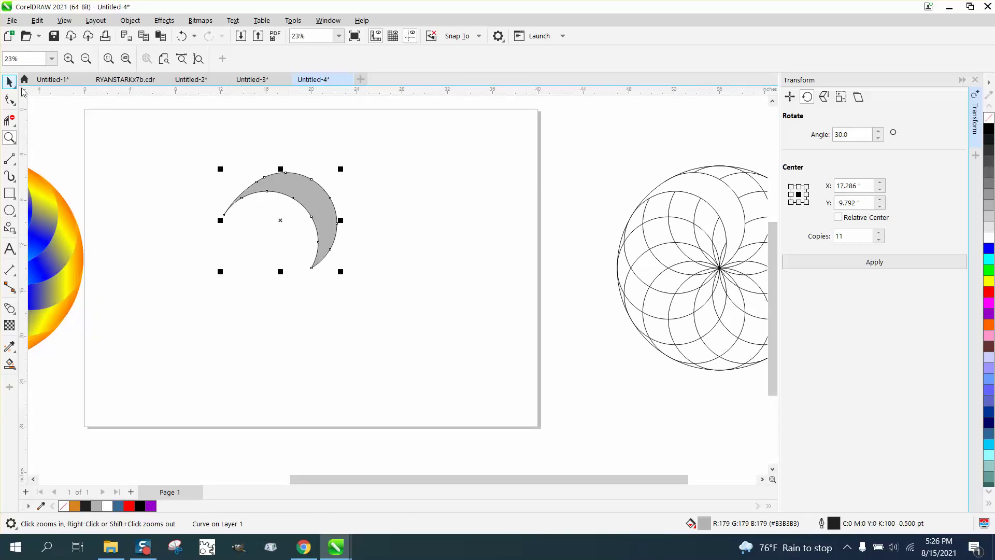
click(320, 205)
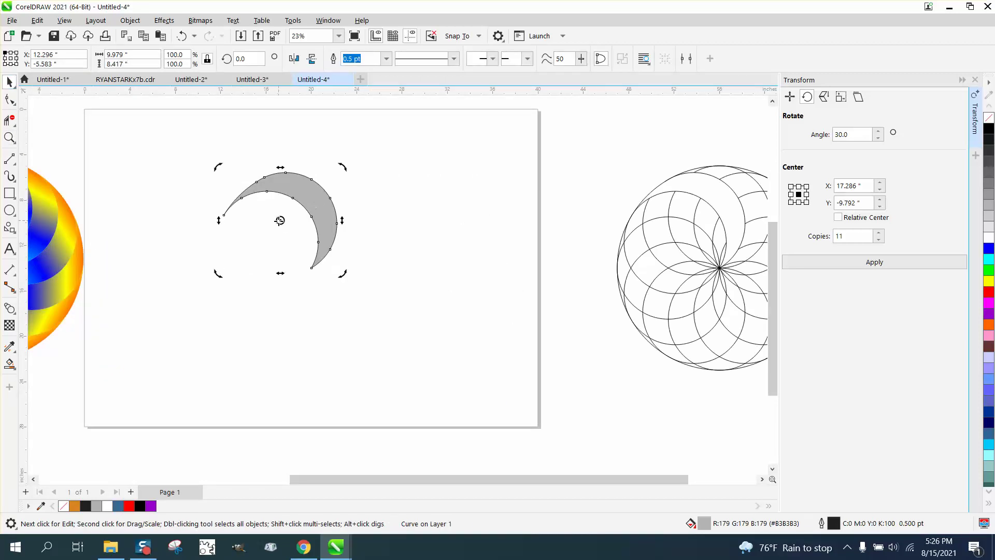
drag(280, 220, 311, 268)
click(868, 263)
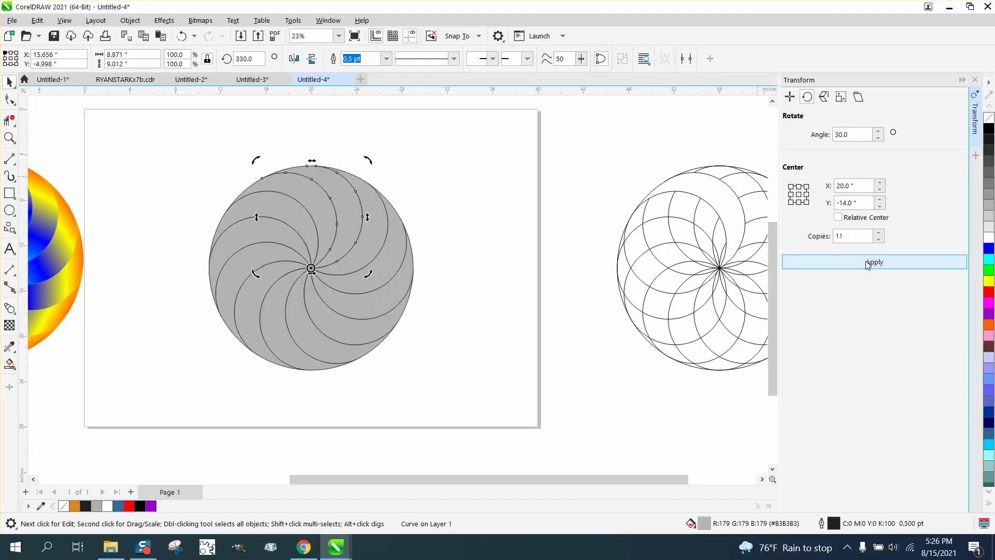
- Give the top crescent an interactive fountain fill running from blue to red
click(239, 163)
click(276, 184)
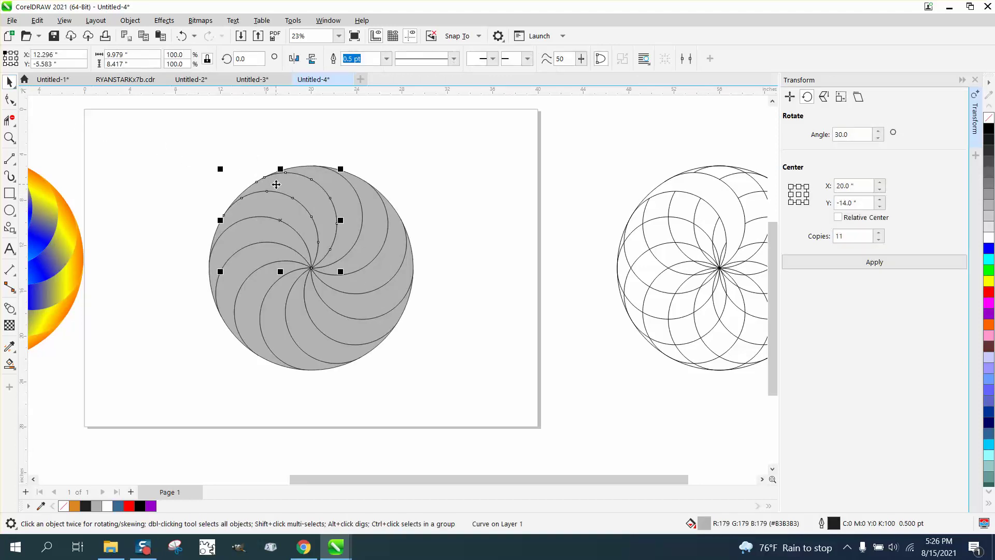
click(18, 373)
click(71, 358)
drag(306, 218, 257, 201)
click(293, 215)
drag(989, 248, 257, 202)
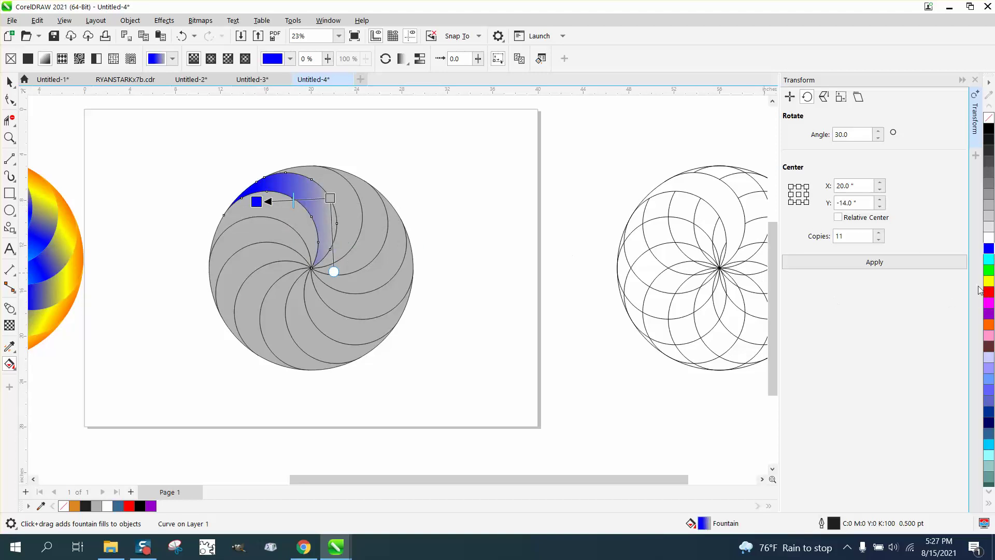
drag(989, 291, 330, 198)
- Stretch the gradient and add yellow, cyan and magenta stops, retrying a lavender stop
drag(261, 205, 181, 204)
drag(254, 205, 286, 203)
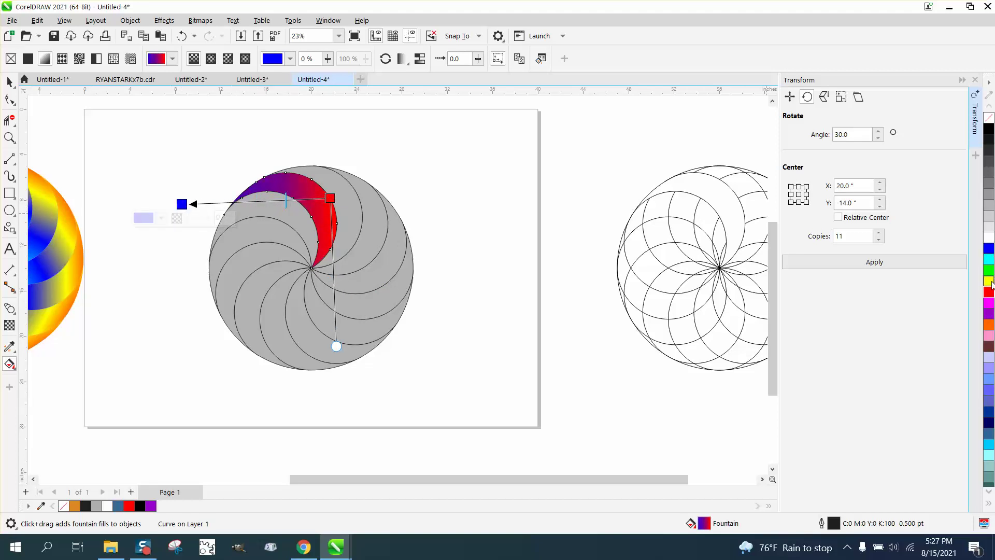
drag(989, 280, 313, 201)
drag(989, 259, 286, 202)
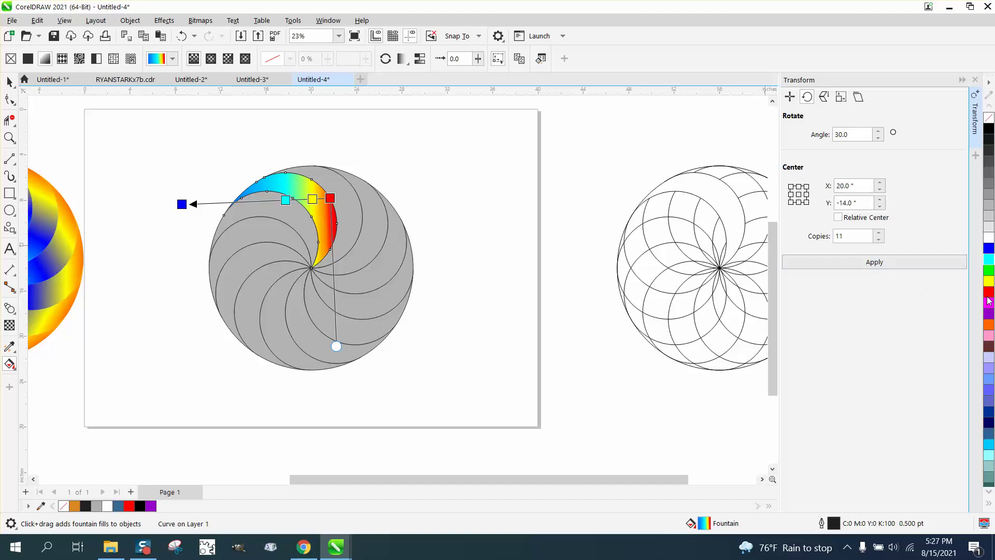
drag(918, 306, 260, 200)
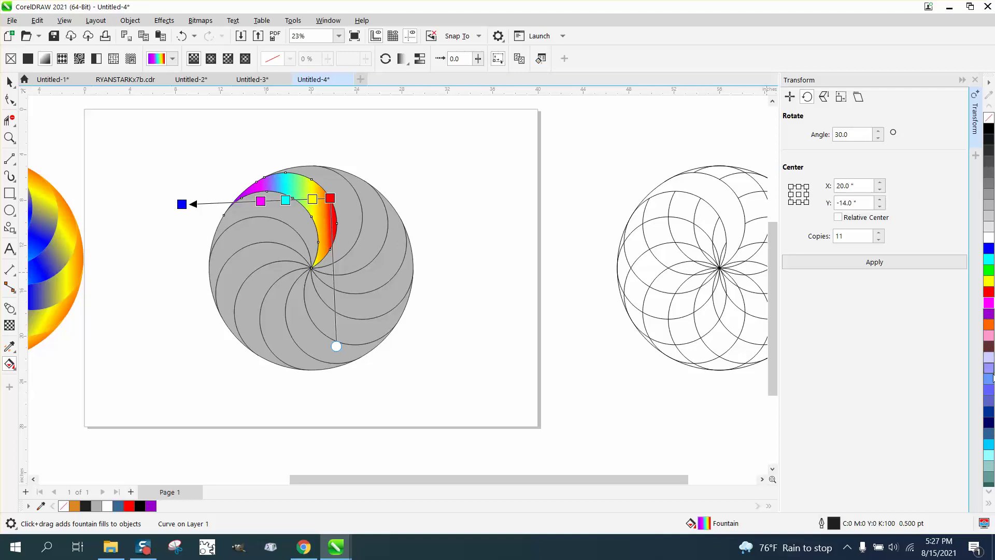
drag(991, 377, 335, 236)
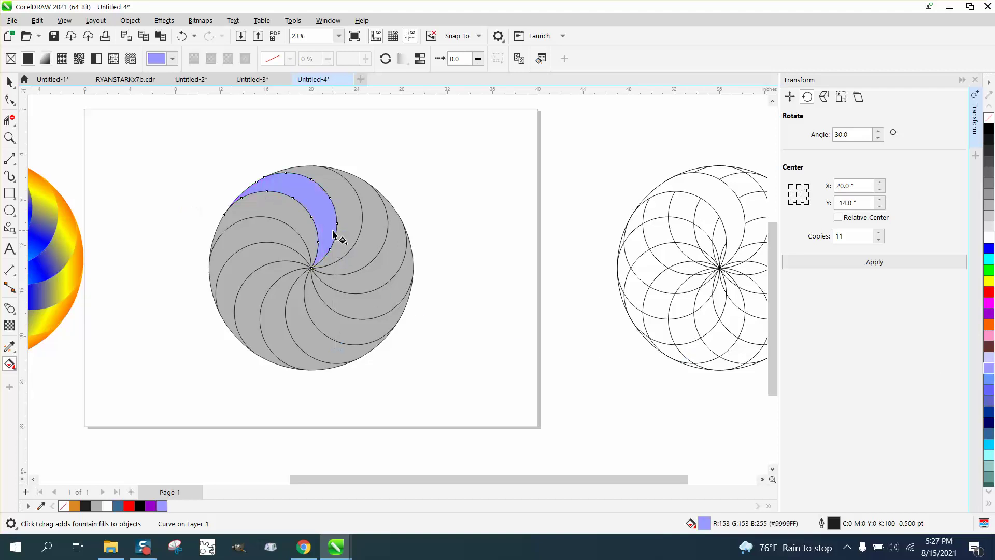
click(182, 36)
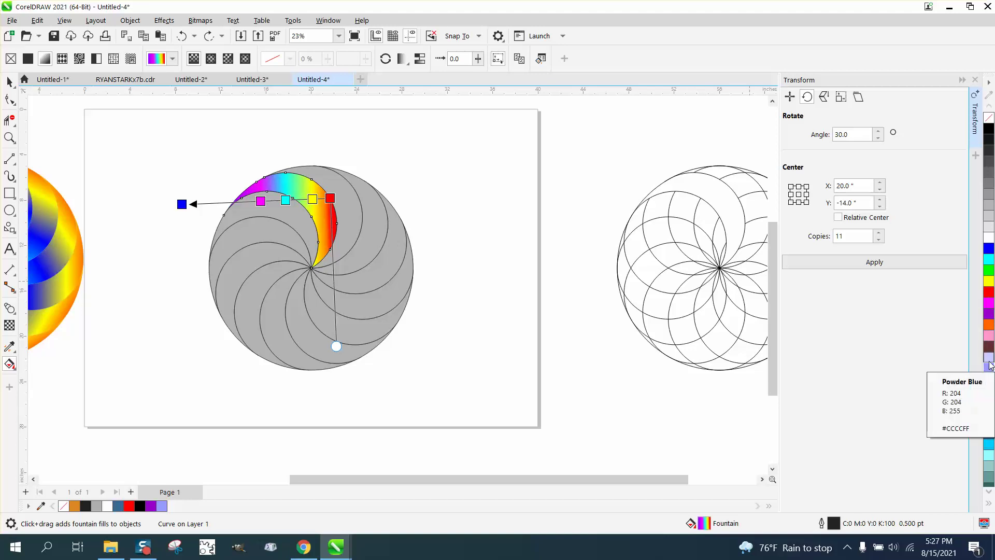
drag(989, 358, 320, 198)
click(9, 81)
click(366, 138)
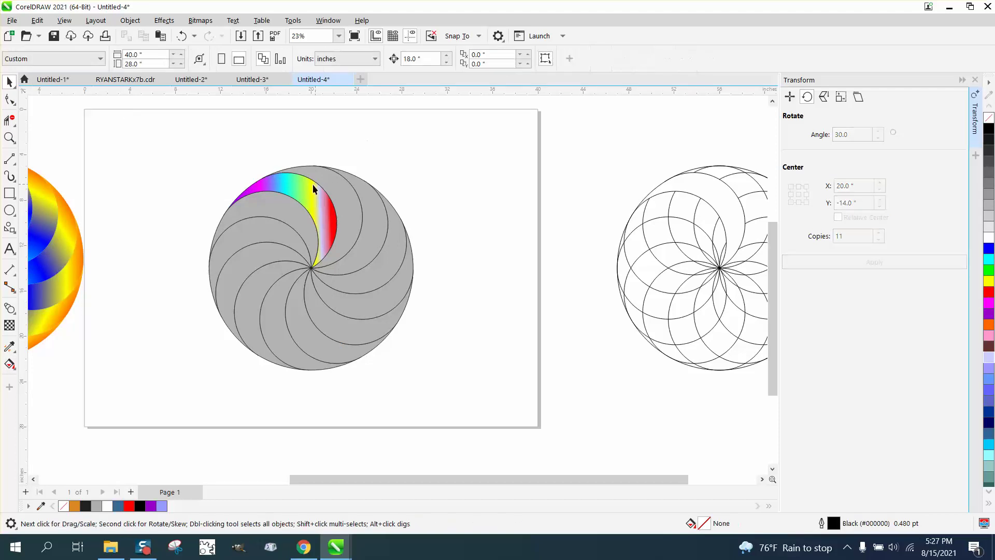
click(311, 191)
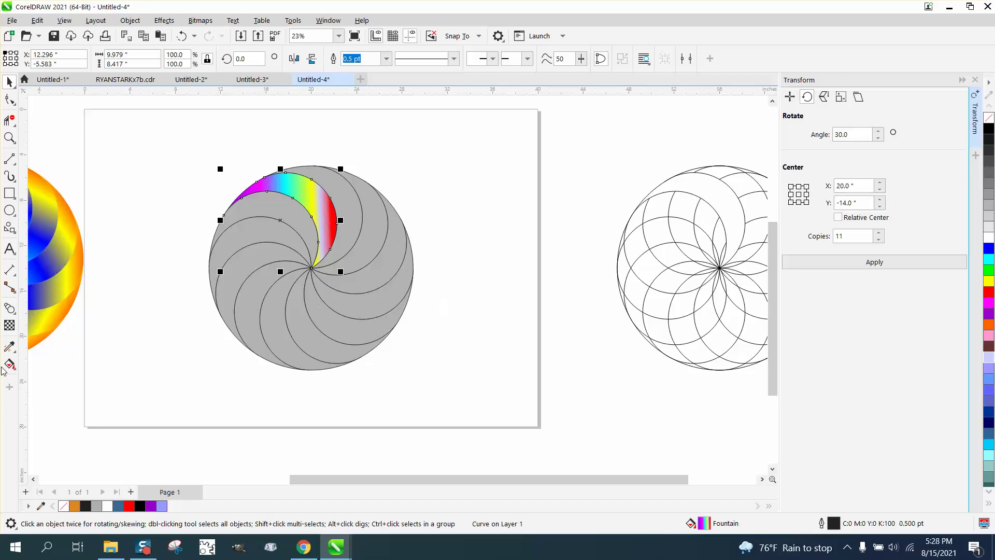
- Copy the rainbow crescent's fill onto all eleven grey crescents with the Attributes Eyedropper
click(11, 348)
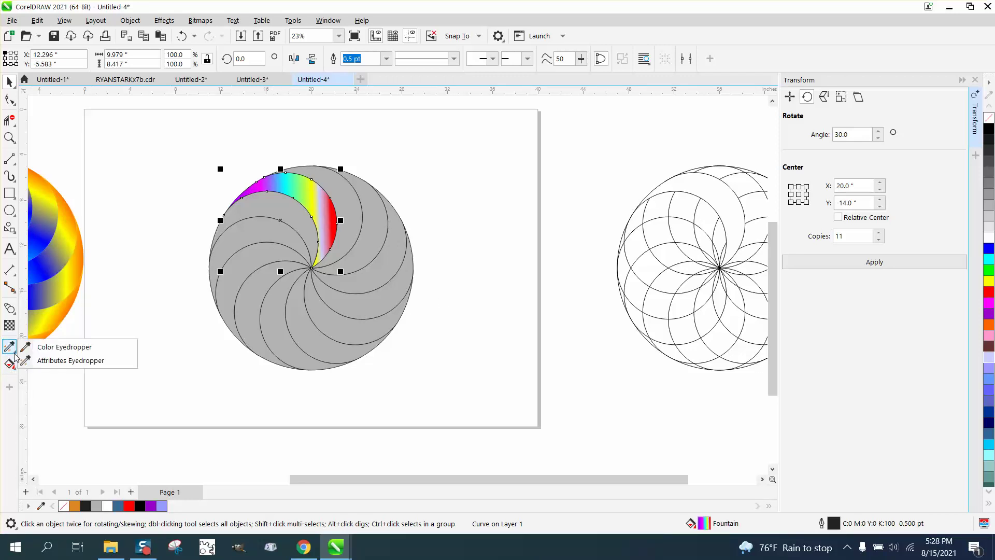
click(45, 361)
click(311, 196)
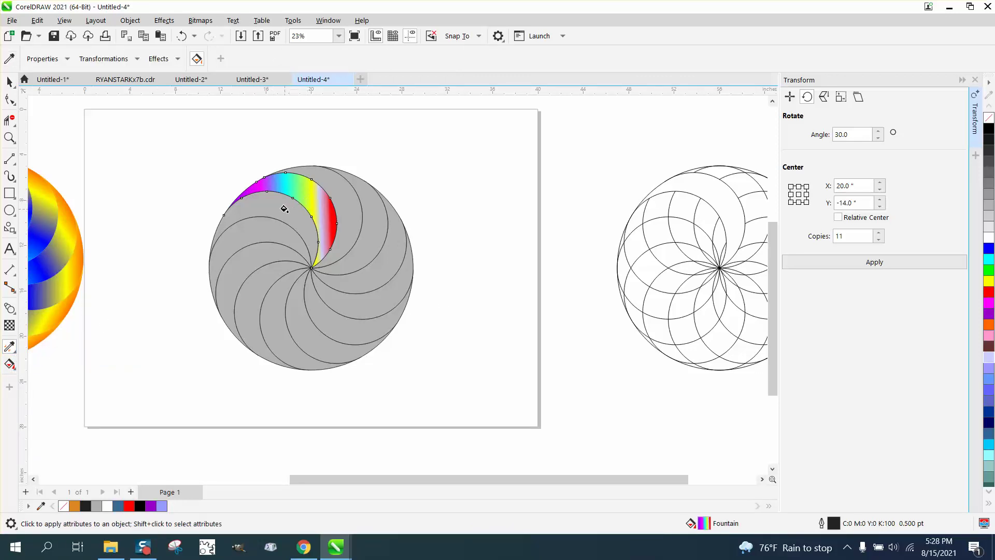
click(277, 217)
click(260, 234)
click(256, 261)
click(256, 286)
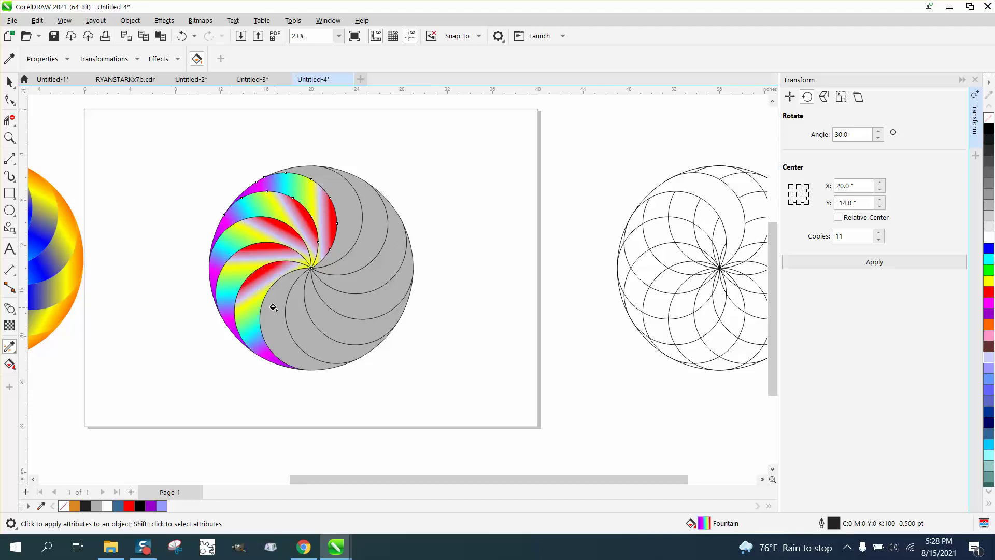
click(276, 309)
click(300, 317)
click(326, 317)
click(346, 300)
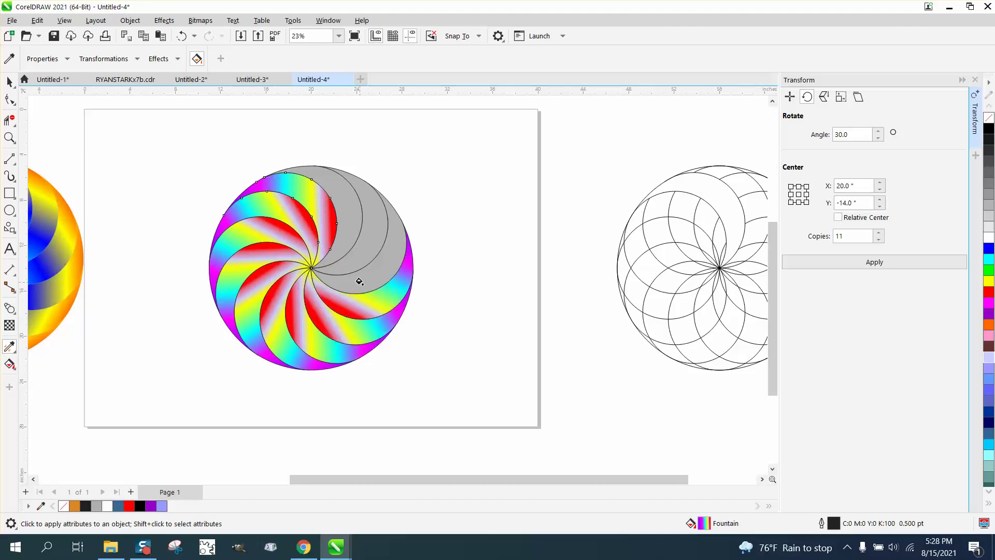
click(360, 281)
click(359, 259)
click(347, 231)
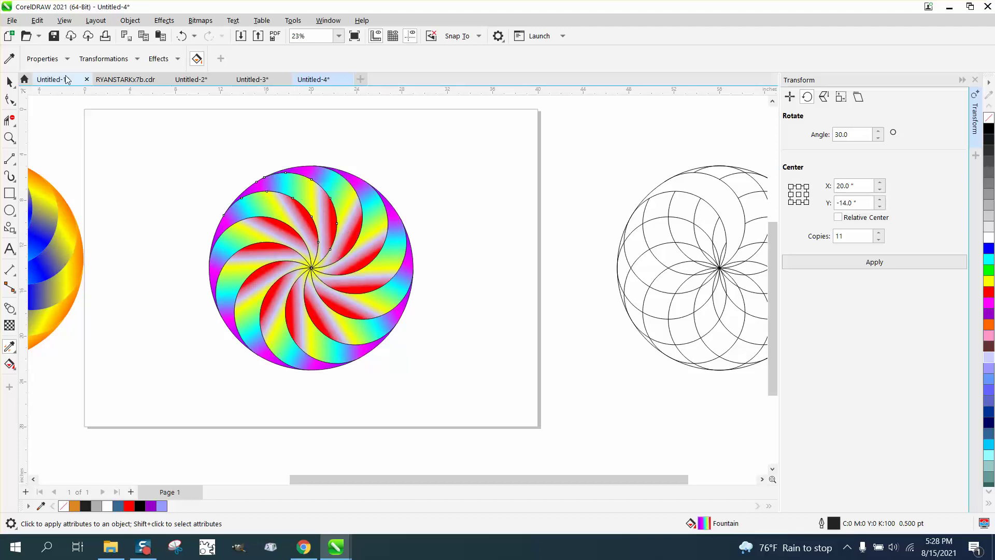
click(10, 81)
- Select all twelve crescents and try no, yellow and blue outlines, finishing with black
drag(179, 158, 500, 397)
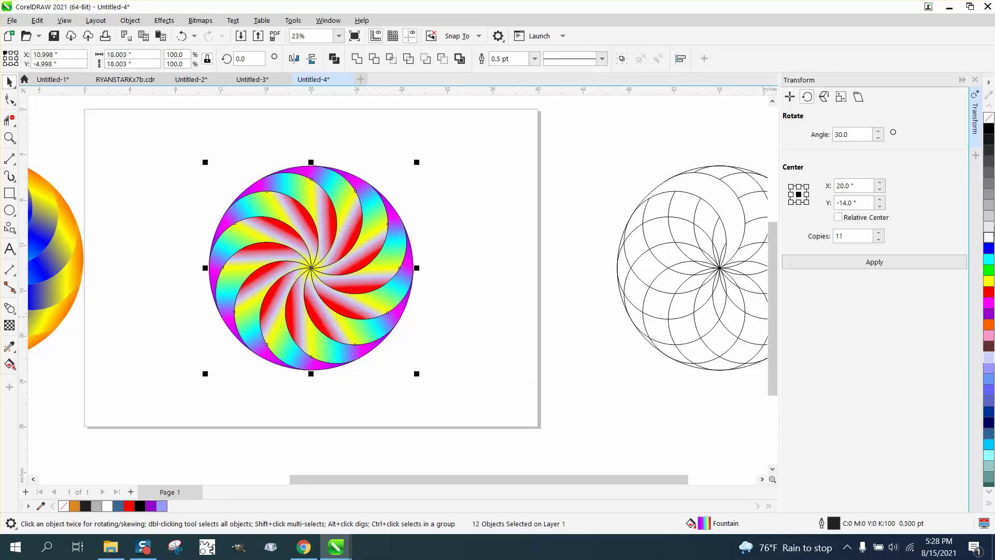
right_click(990, 123)
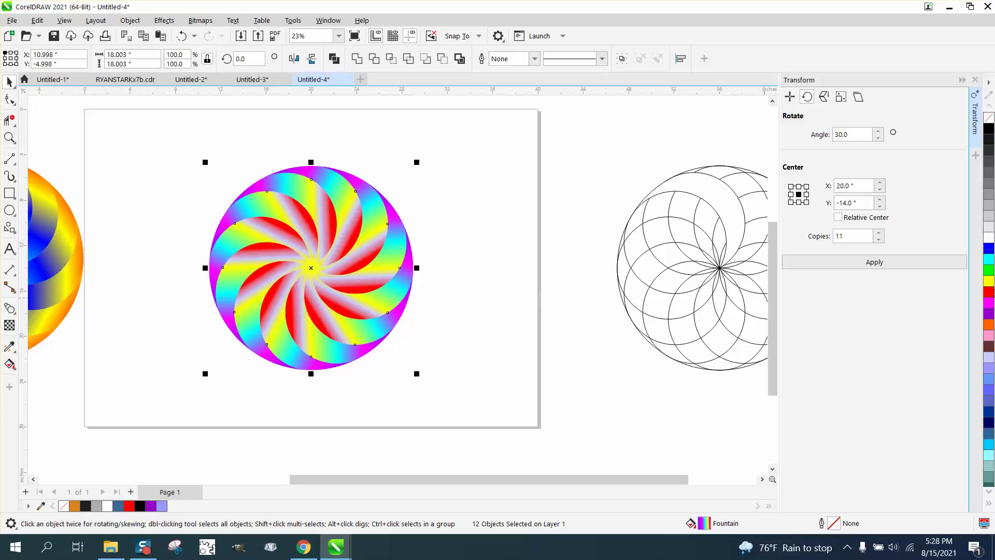
right_click(989, 283)
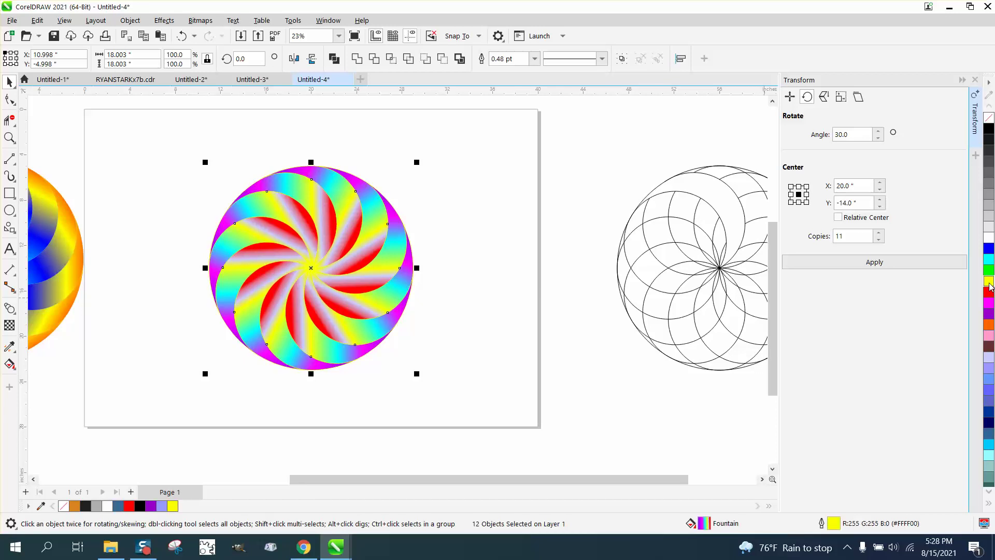
right_click(991, 252)
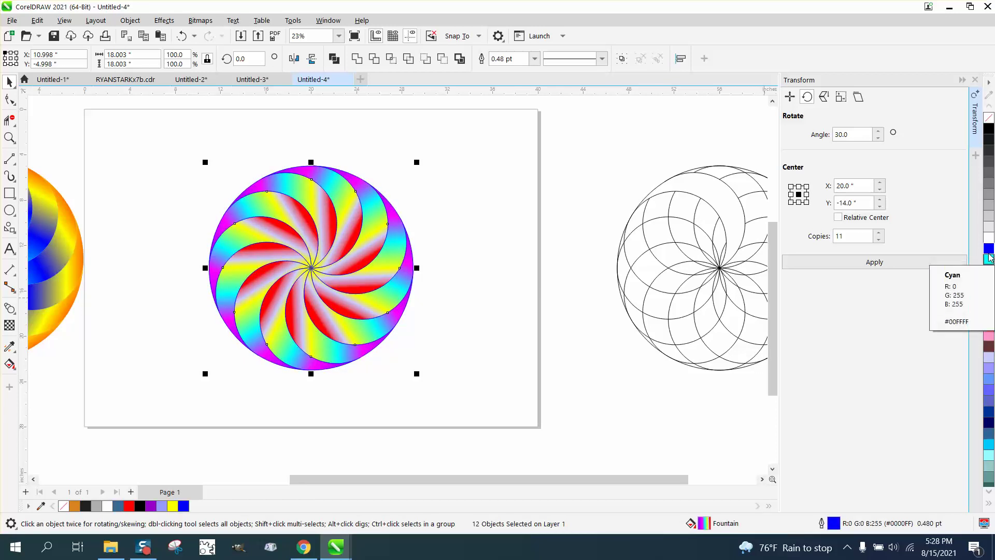
right_click(990, 130)
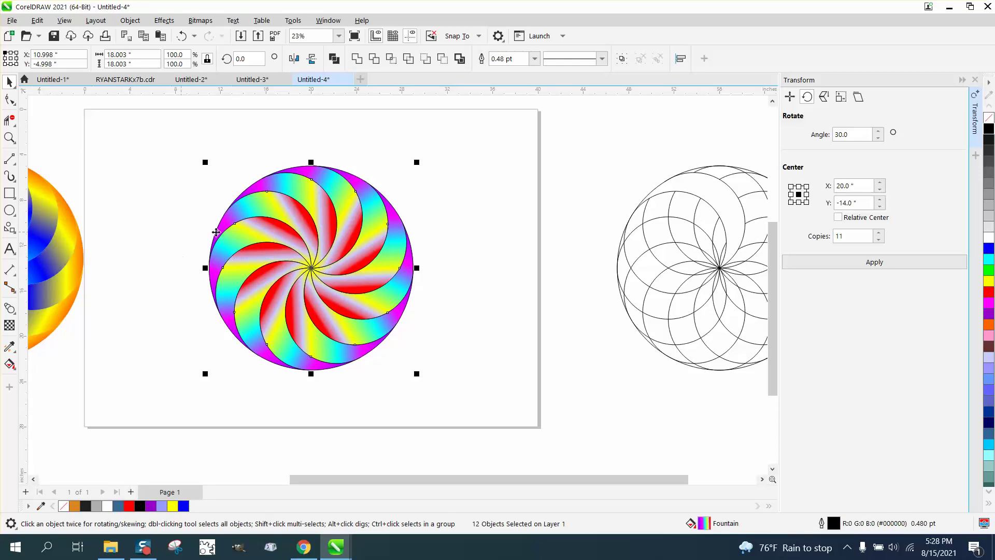
- Zoom out, select the whole rainbow swirl and copy it with Edit > Copy
scroll(361, 294, down, 1)
scroll(361, 295, down, 2)
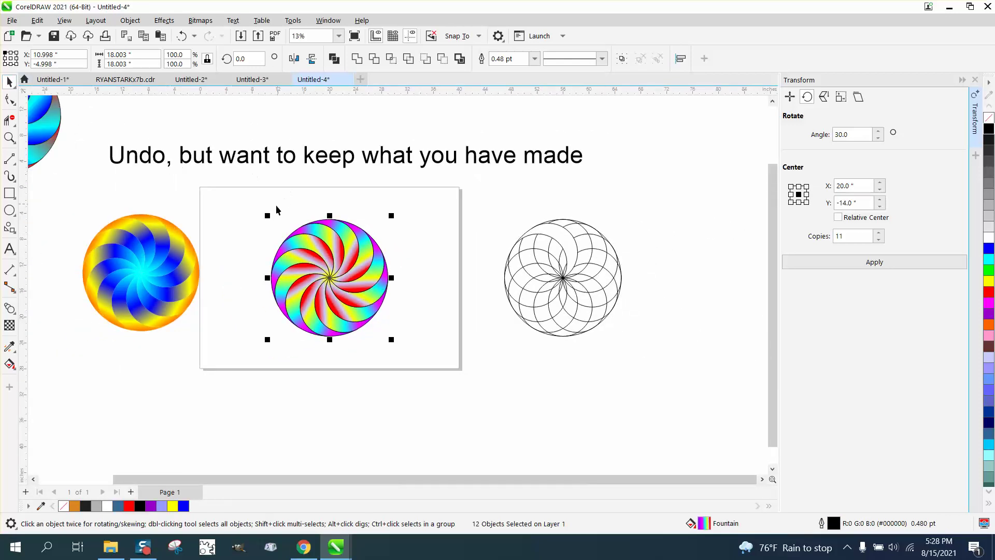
drag(249, 205, 459, 363)
drag(459, 366, 459, 366)
click(38, 21)
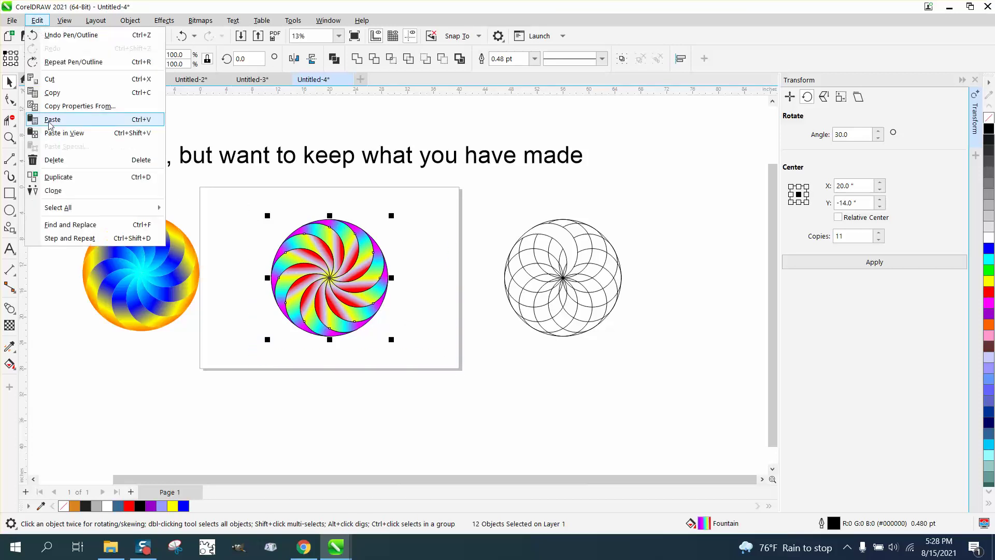
click(62, 93)
- Undo the swirl move and all eleven rotated crescent copies
mouse_move(322, 275)
mouse_down()
mouse_move(338, 286)
mouse_move(326, 263)
mouse_up()
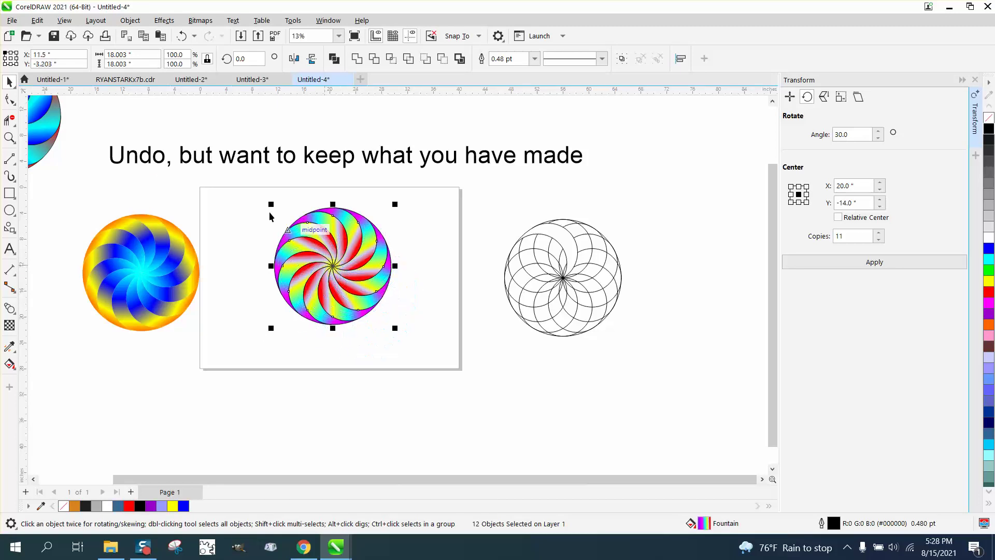
click(182, 36)
click(182, 37)
click(181, 37)
click(182, 36)
click(181, 36)
click(182, 37)
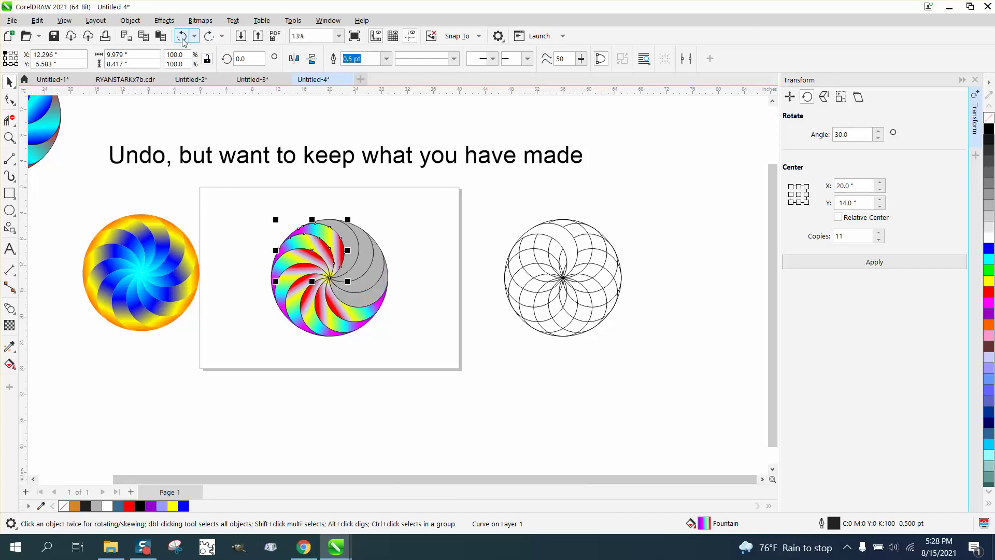
click(182, 36)
click(182, 36)
click(182, 36)
click(182, 36)
click(182, 37)
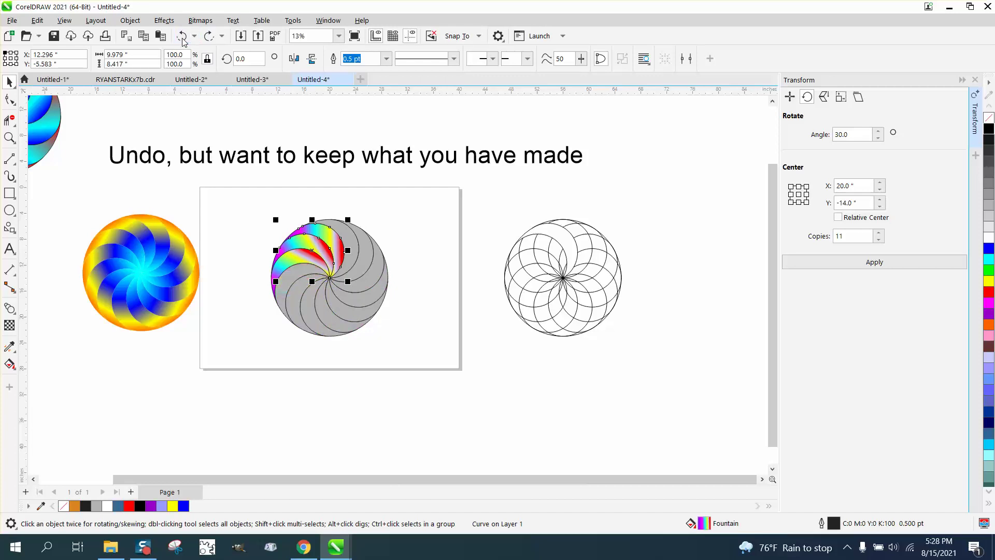
click(182, 36)
click(182, 36)
click(182, 36)
click(182, 36)
- Undo the gradient edits and the fountain fill on the remaining crescent
click(182, 36)
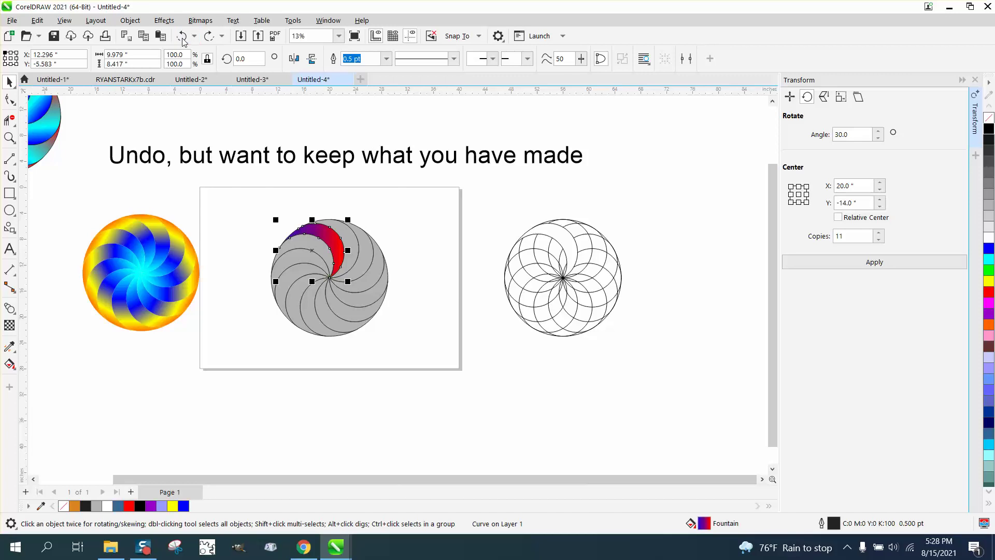
click(182, 37)
click(182, 37)
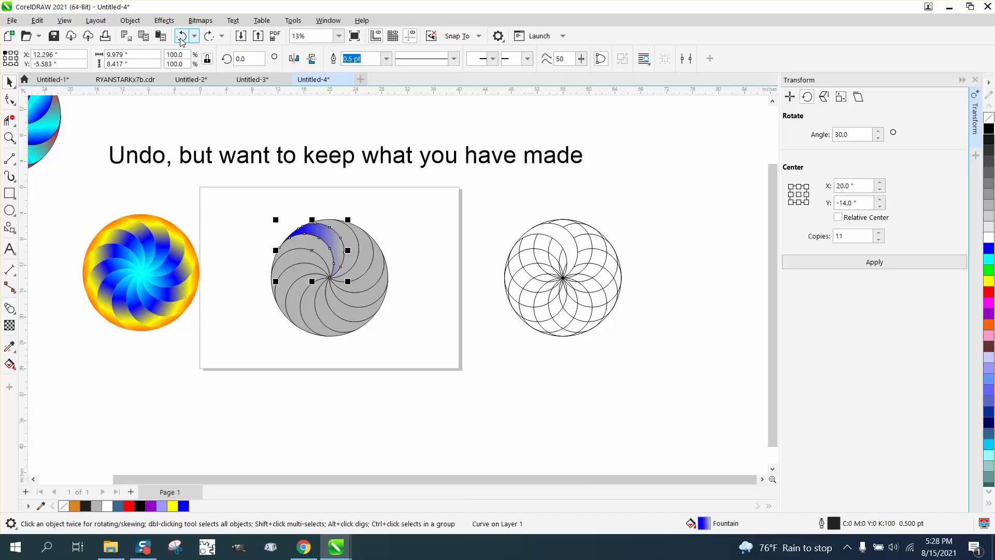
click(182, 36)
click(182, 36)
click(182, 36)
click(182, 37)
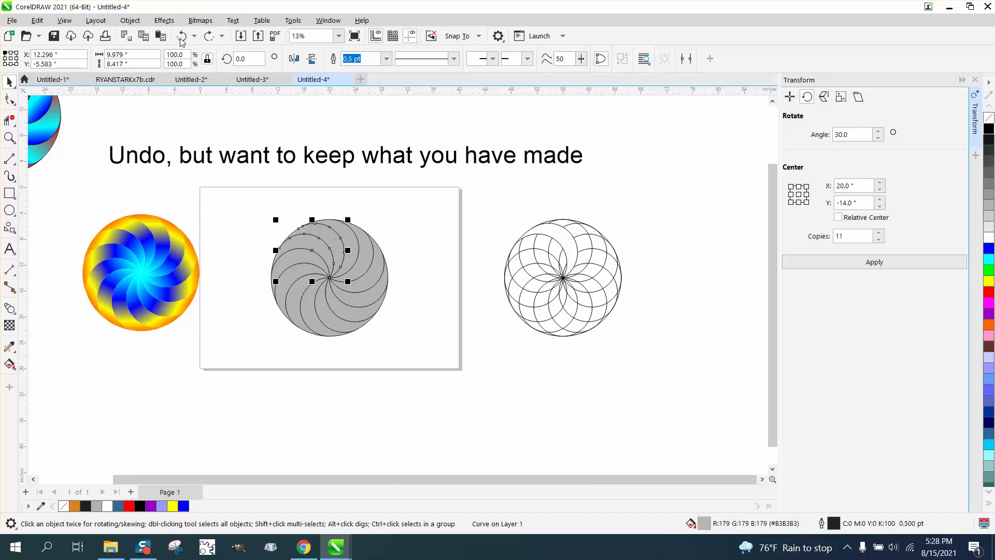
- Paste the copied rainbow swirl and place it below and right of the grey swirl
right_click(517, 365)
click(544, 453)
drag(327, 275, 506, 389)
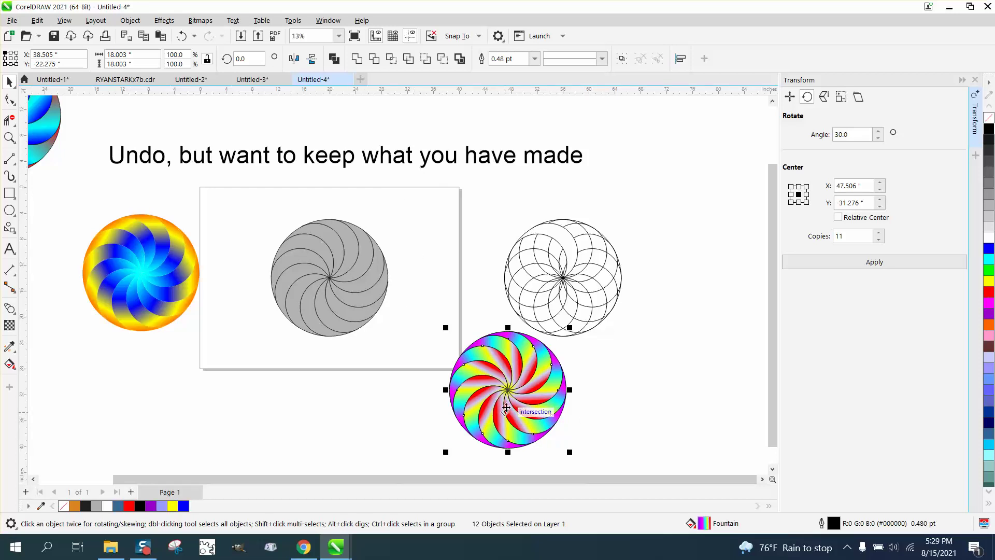
- Select the blue-orange swirl and zoom in on it
drag(76, 197, 218, 342)
click(10, 137)
drag(81, 234, 300, 363)
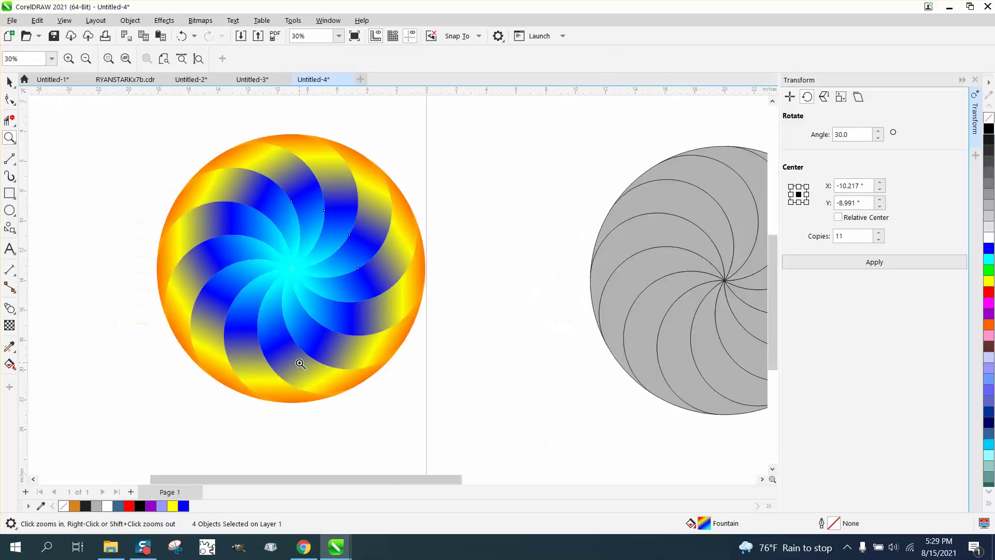